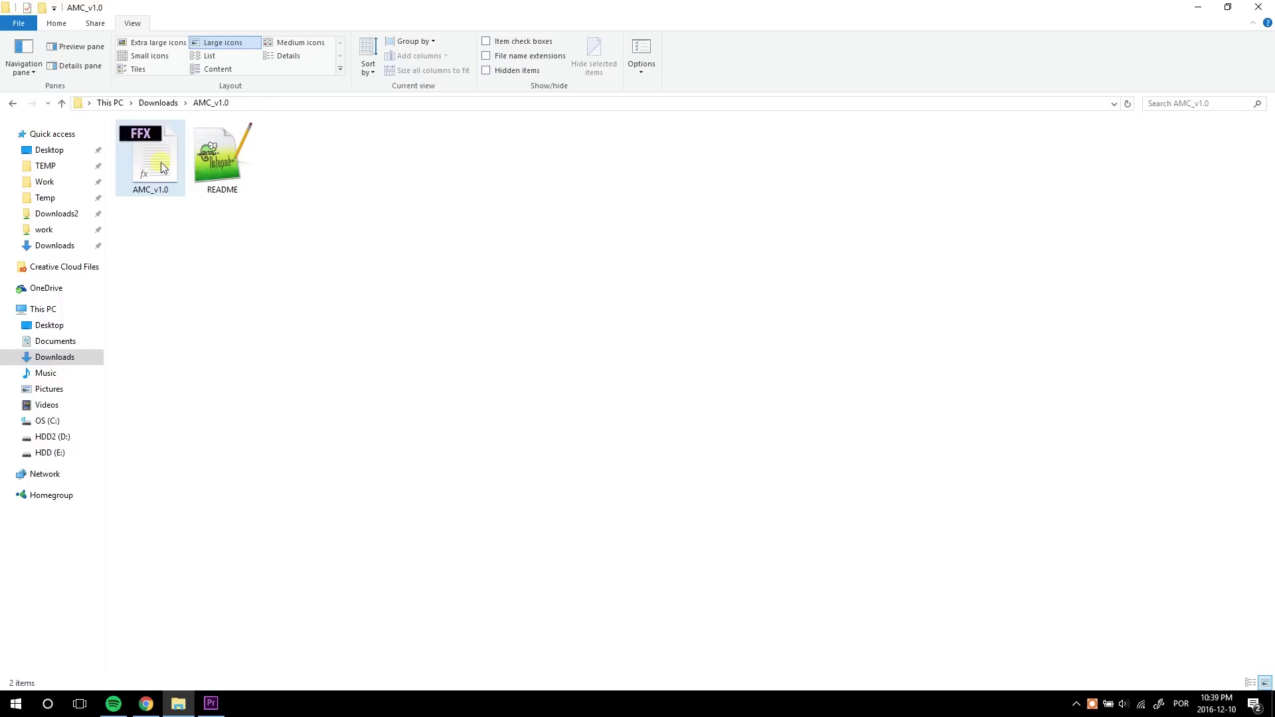
Cut the AMC_v1.0 preset file in File Explorer
click(162, 167)
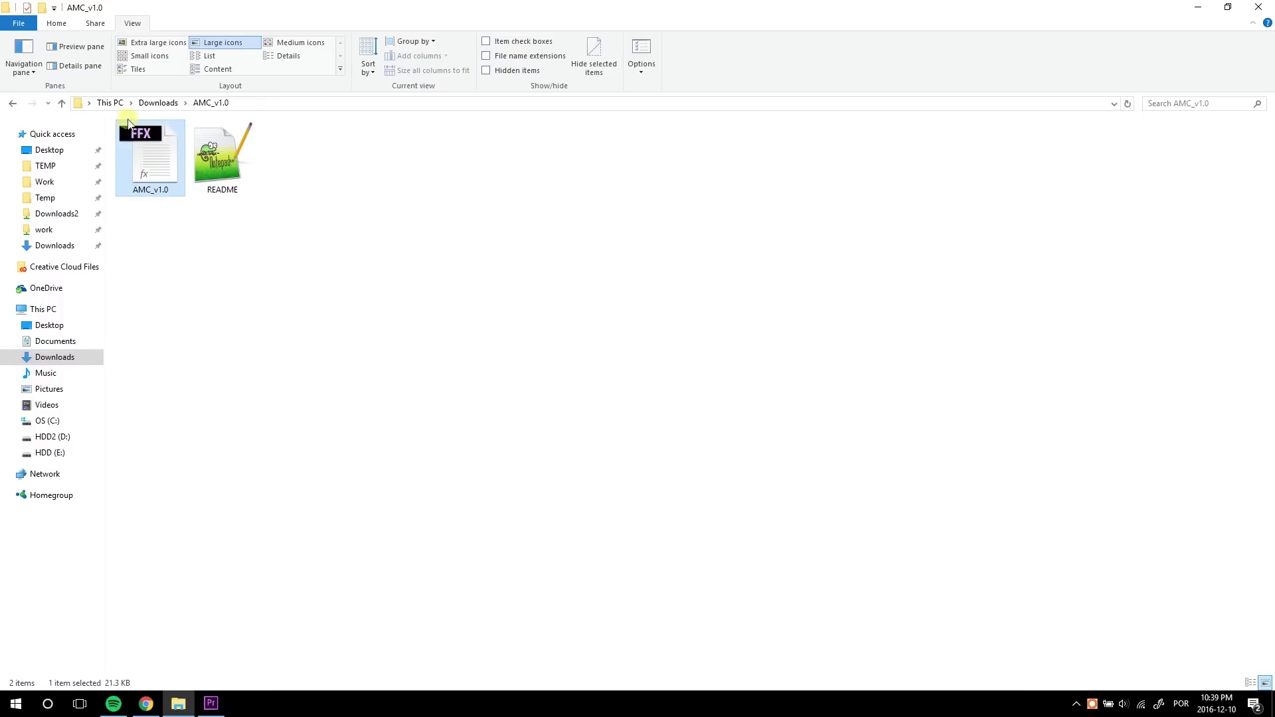
right_click(162, 172)
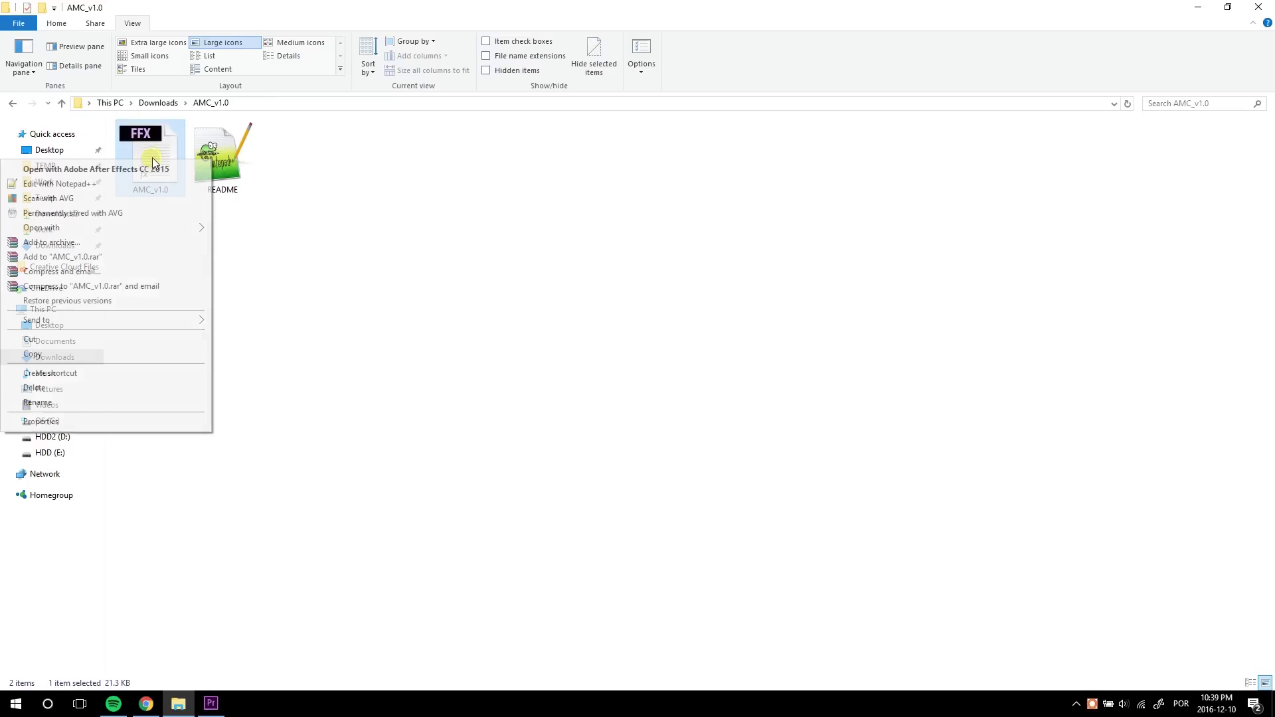
click(61, 340)
Paste the preset into C:\Program Files\Adobe\Adobe After Effects CC 2015.3\Support Files\Plug-ins
click(47, 421)
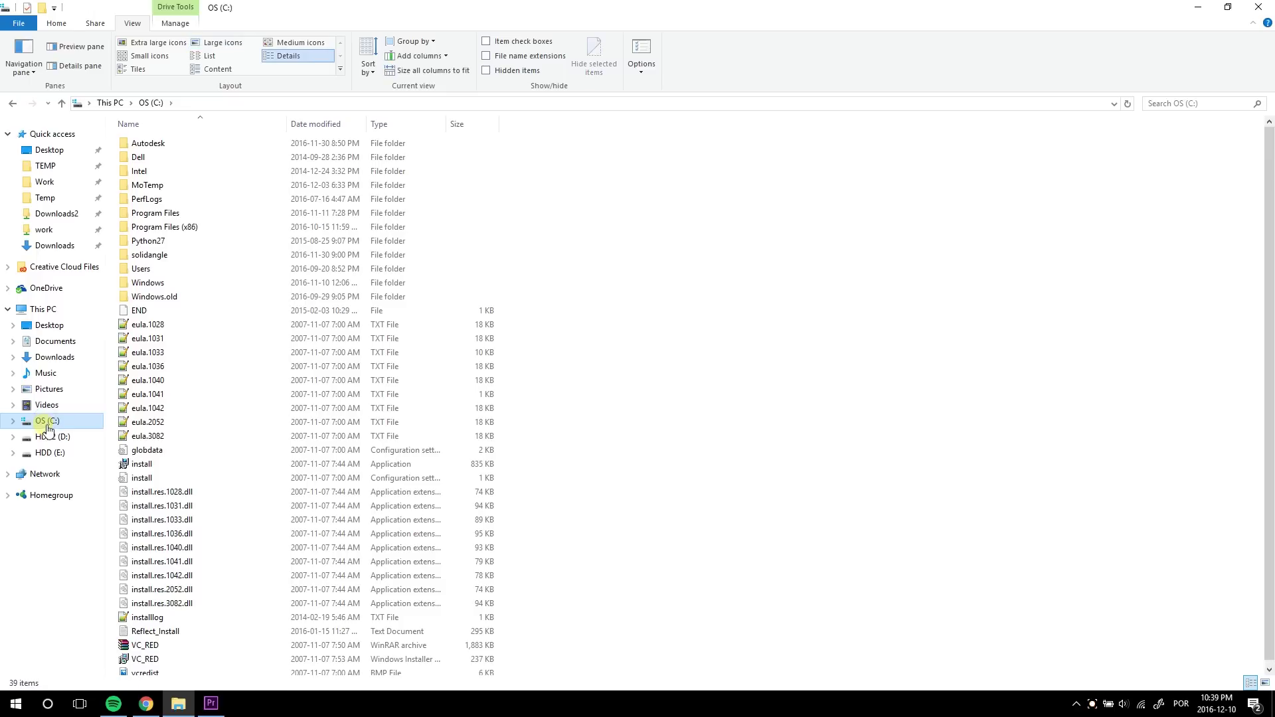
double_click(169, 212)
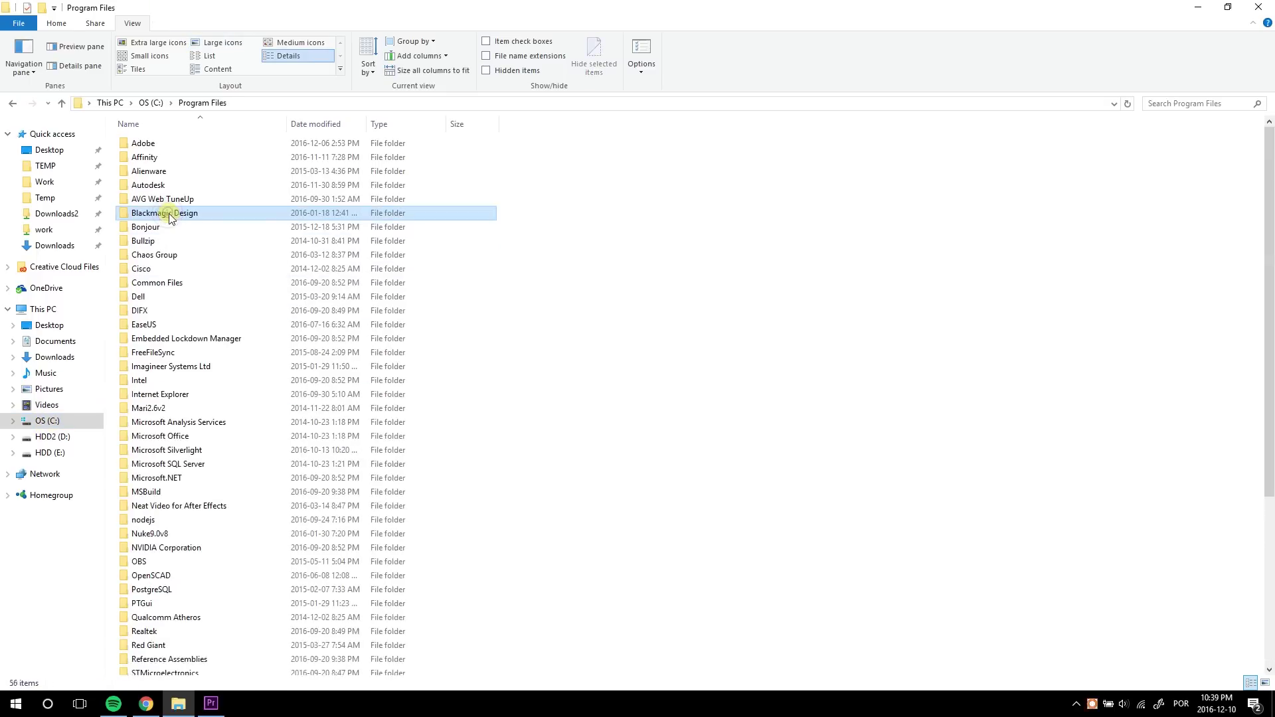
click(171, 212)
double_click(145, 144)
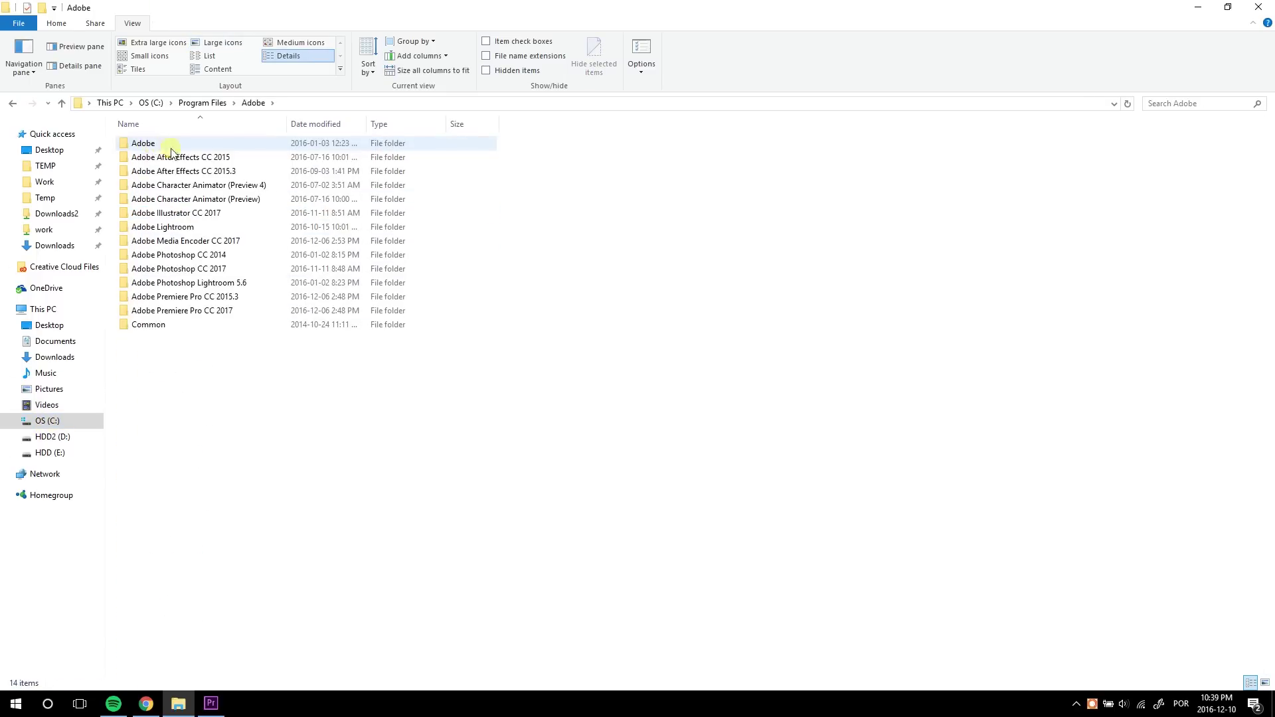
click(192, 172)
double_click(237, 173)
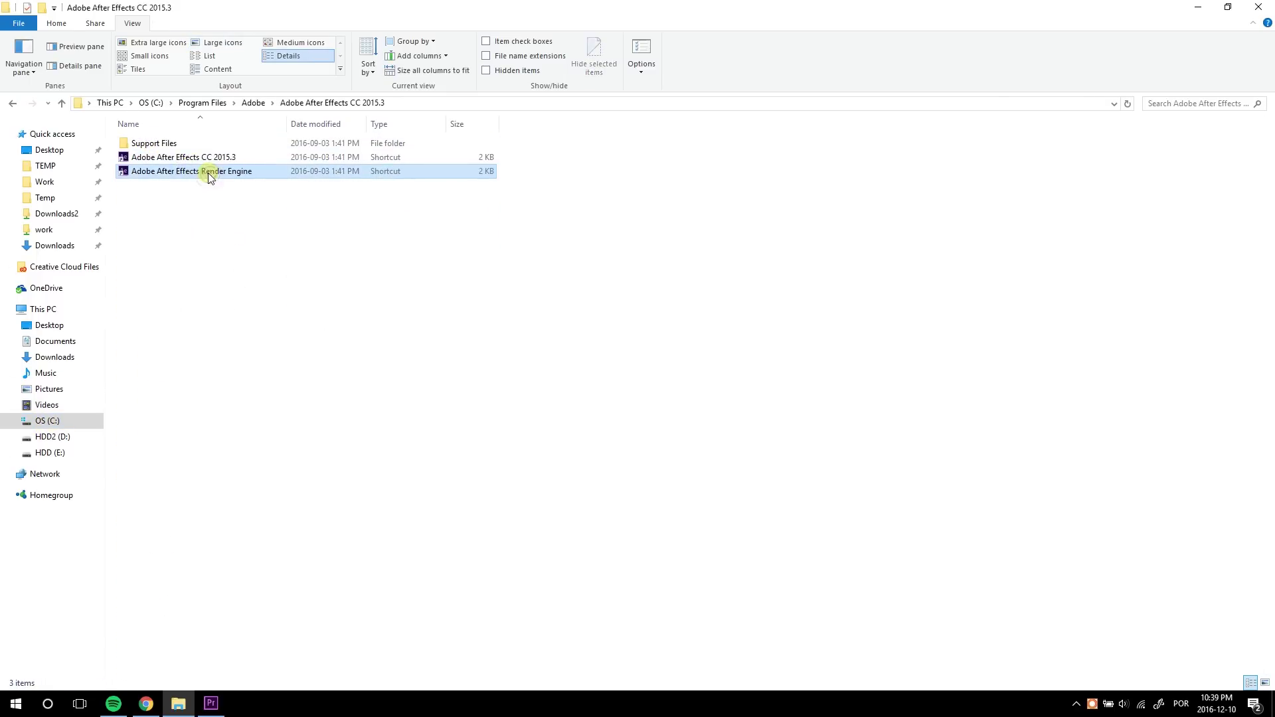
double_click(193, 143)
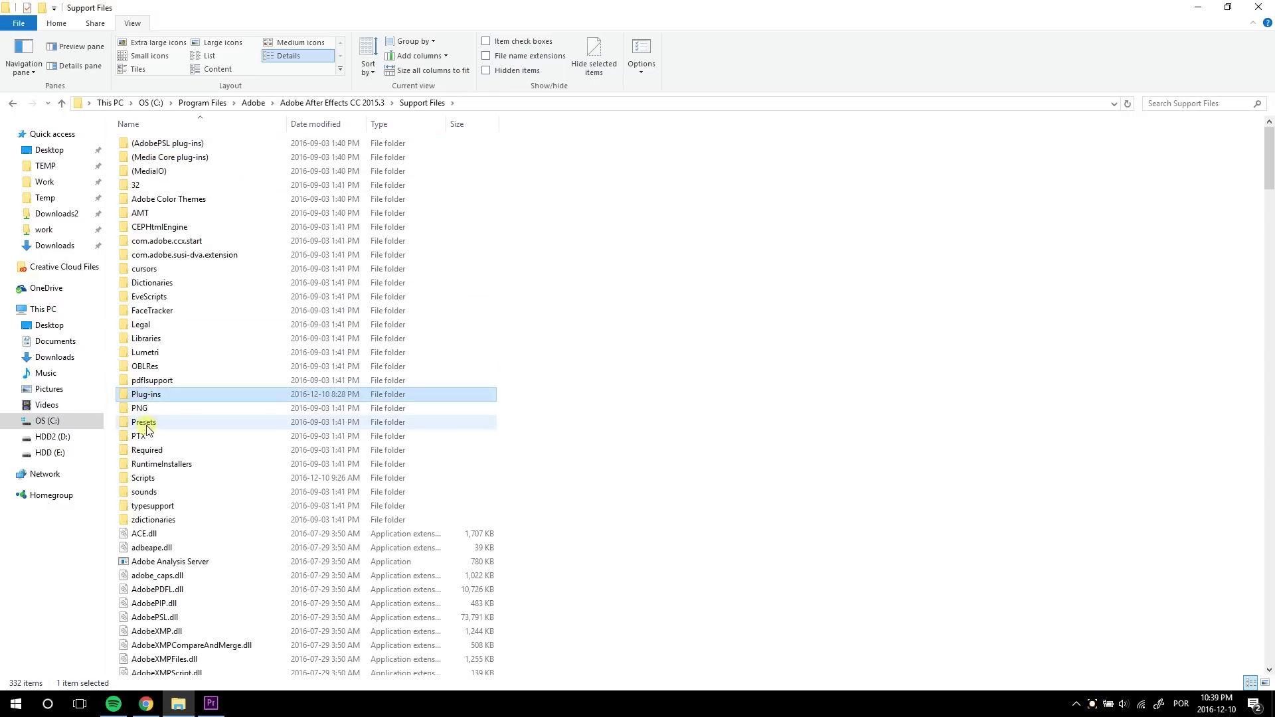
double_click(174, 396)
right_click(193, 249)
click(153, 339)
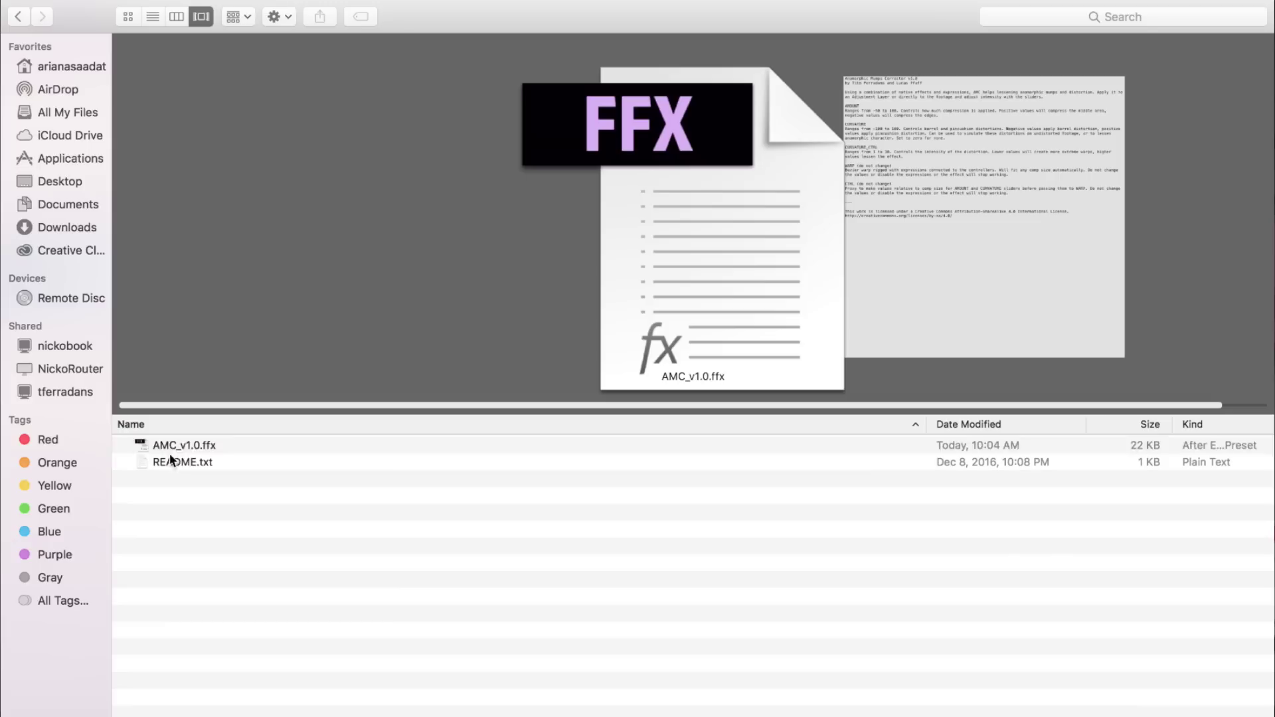
Copy AMC_v1.0.ffx into the After Effects CC 2015.3 Plug-ins folder found under Applications
right_click(188, 443)
click(229, 652)
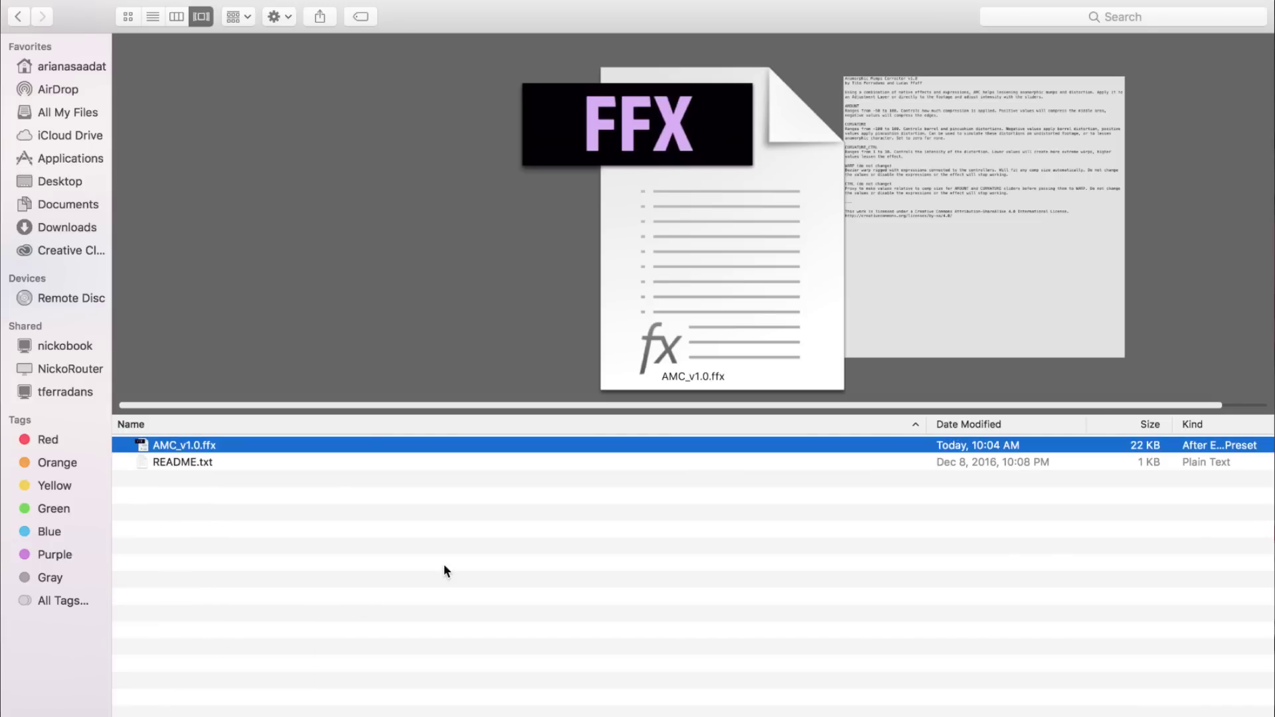
key(super+space)
text(applicat)
key(Return)
double_click(249, 492)
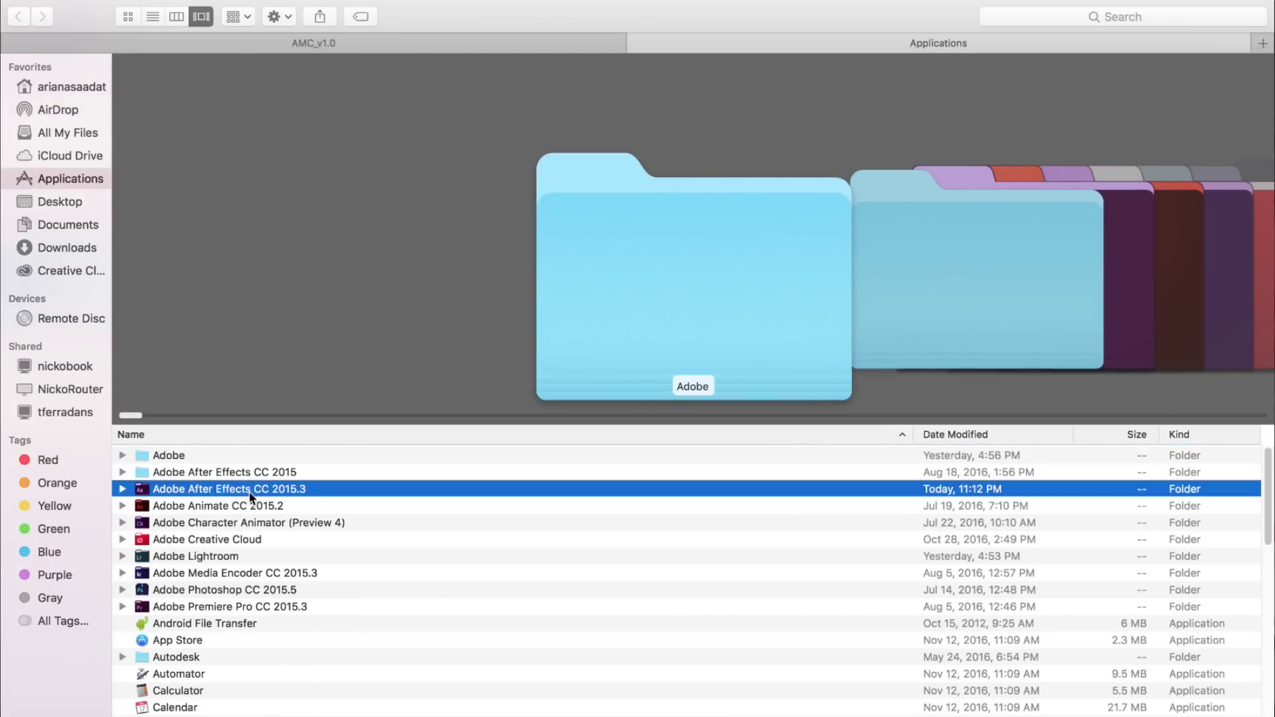
double_click(295, 506)
right_click(277, 604)
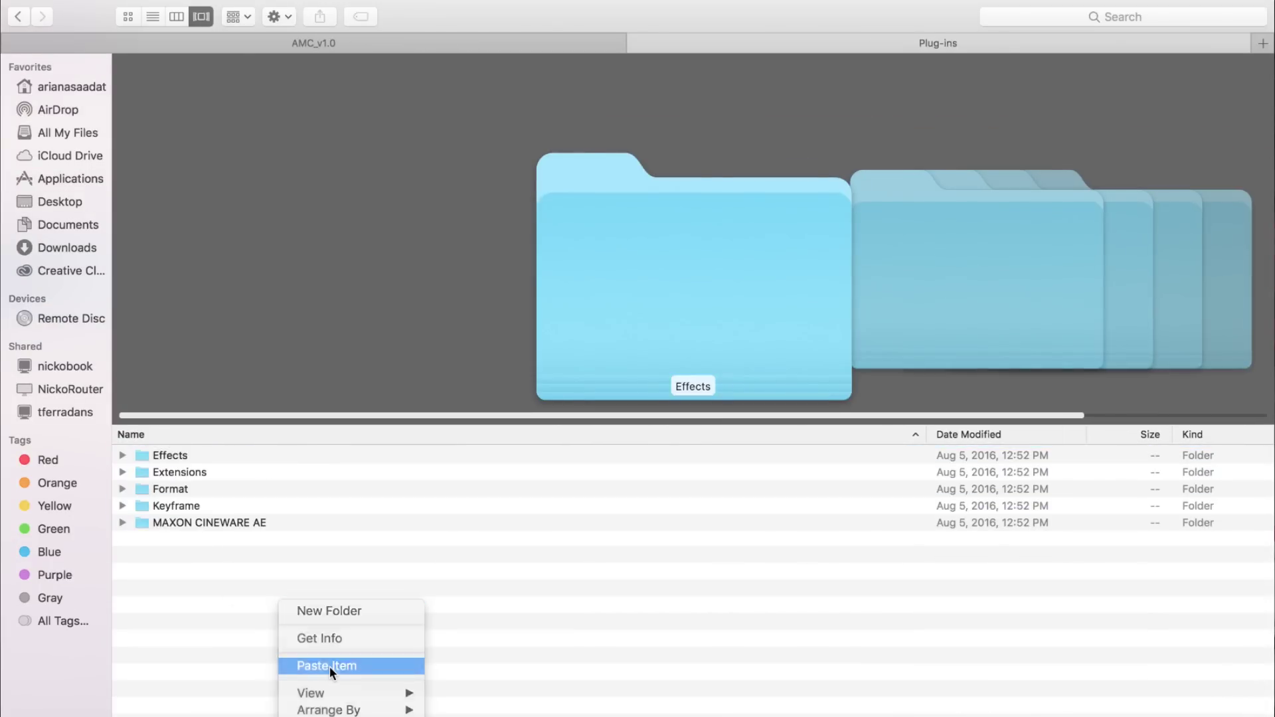
click(329, 666)
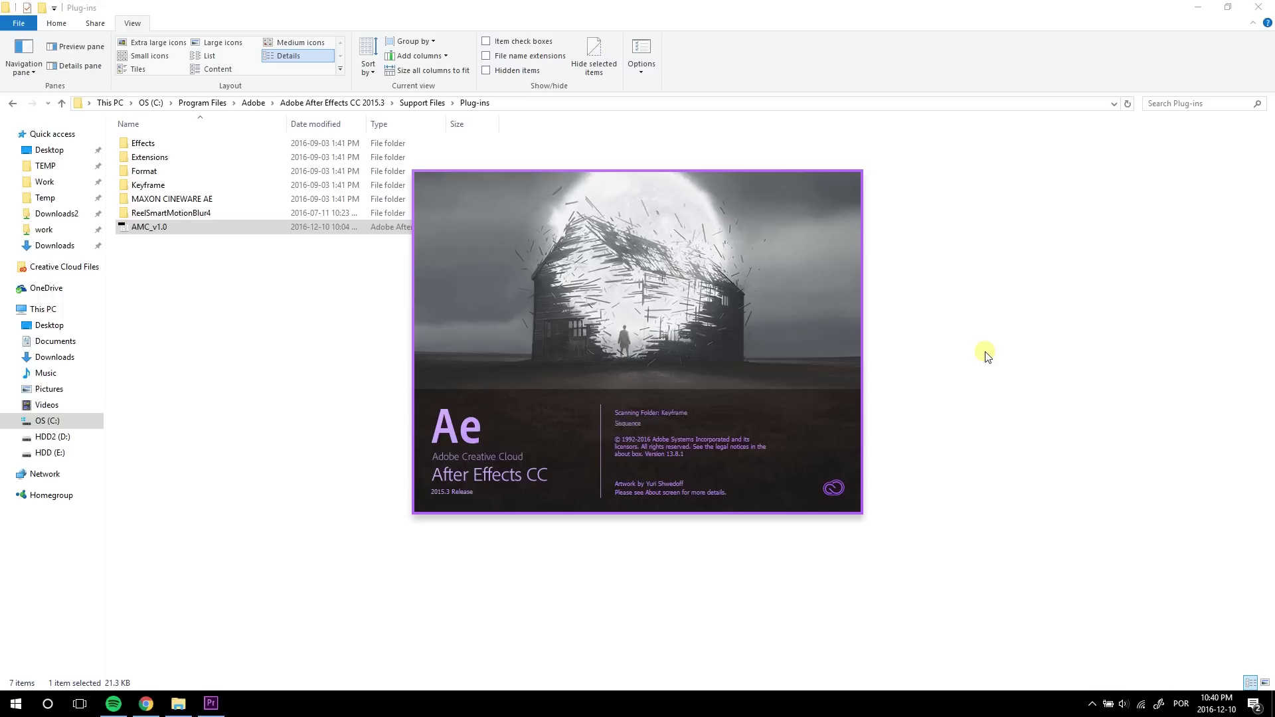
Create a new 1920x1080 composition
key(ctrl+n)
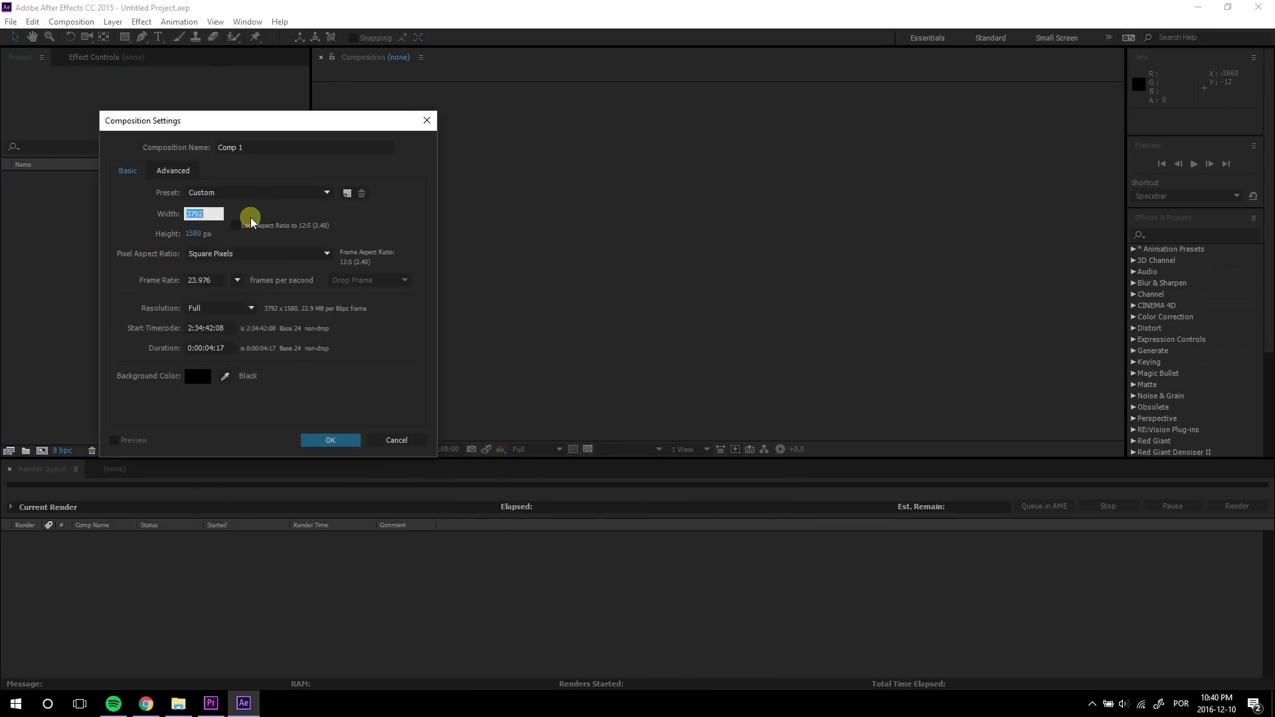
text(1920)
key(Tab)
text(1080)
key(Return)
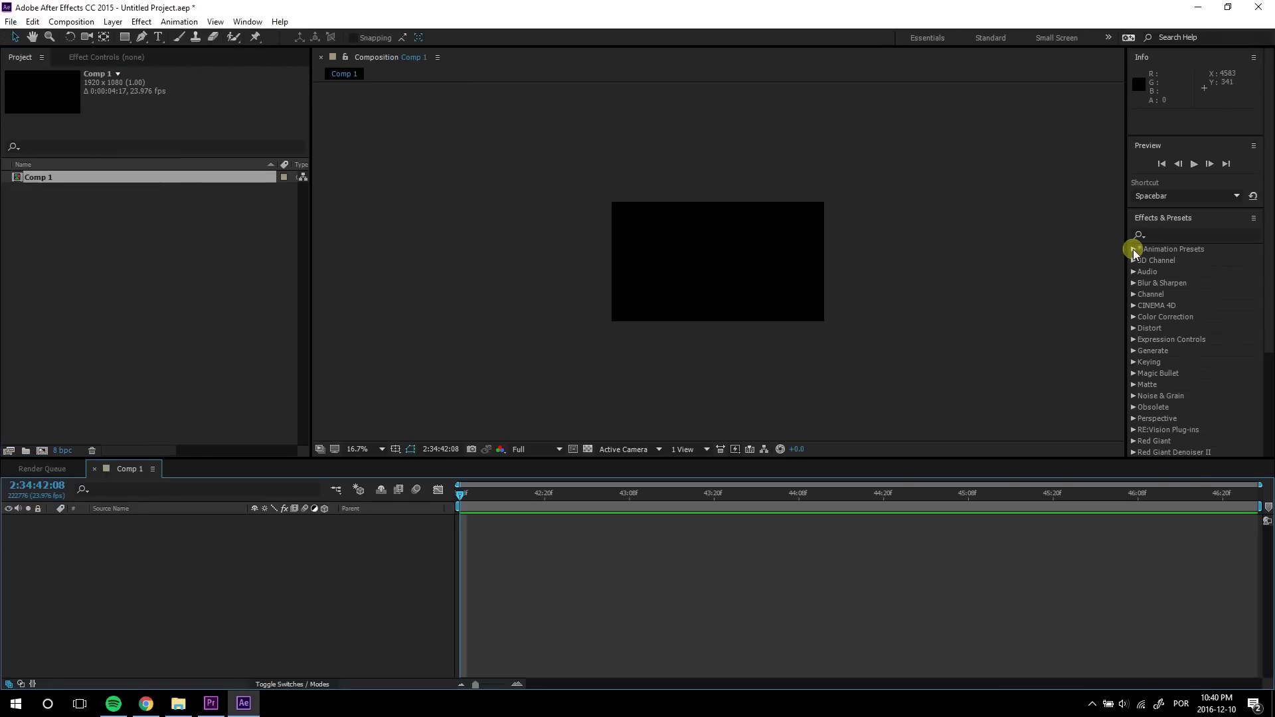
Drag AMC_v1.0 from Animation Presets > Plug-ins onto the comp and select WARP
click(1134, 250)
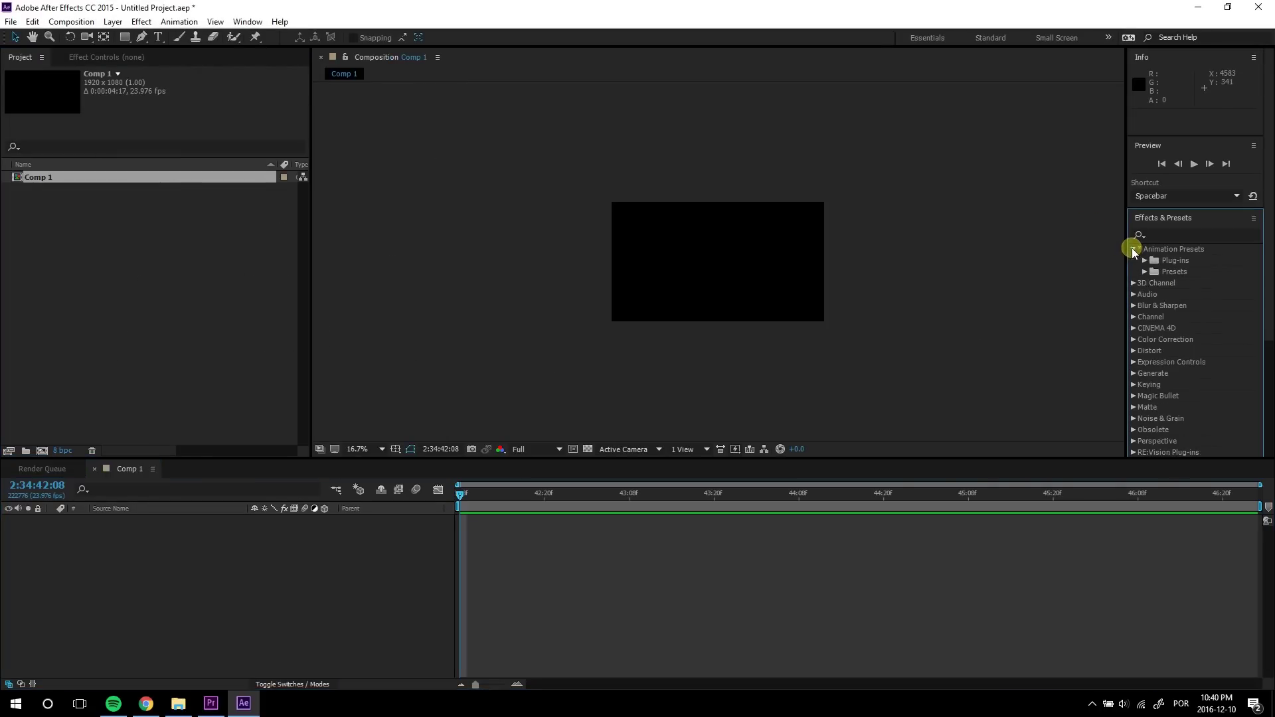
click(1144, 260)
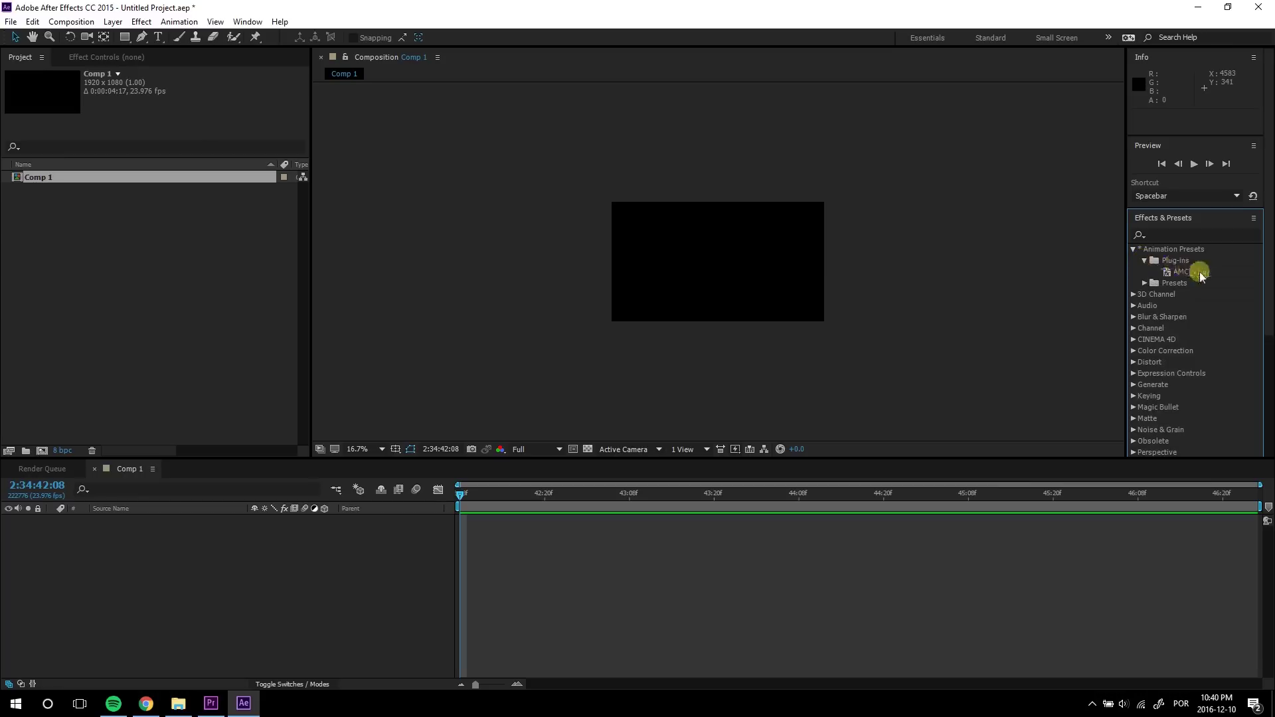
drag(1201, 275, 1195, 276)
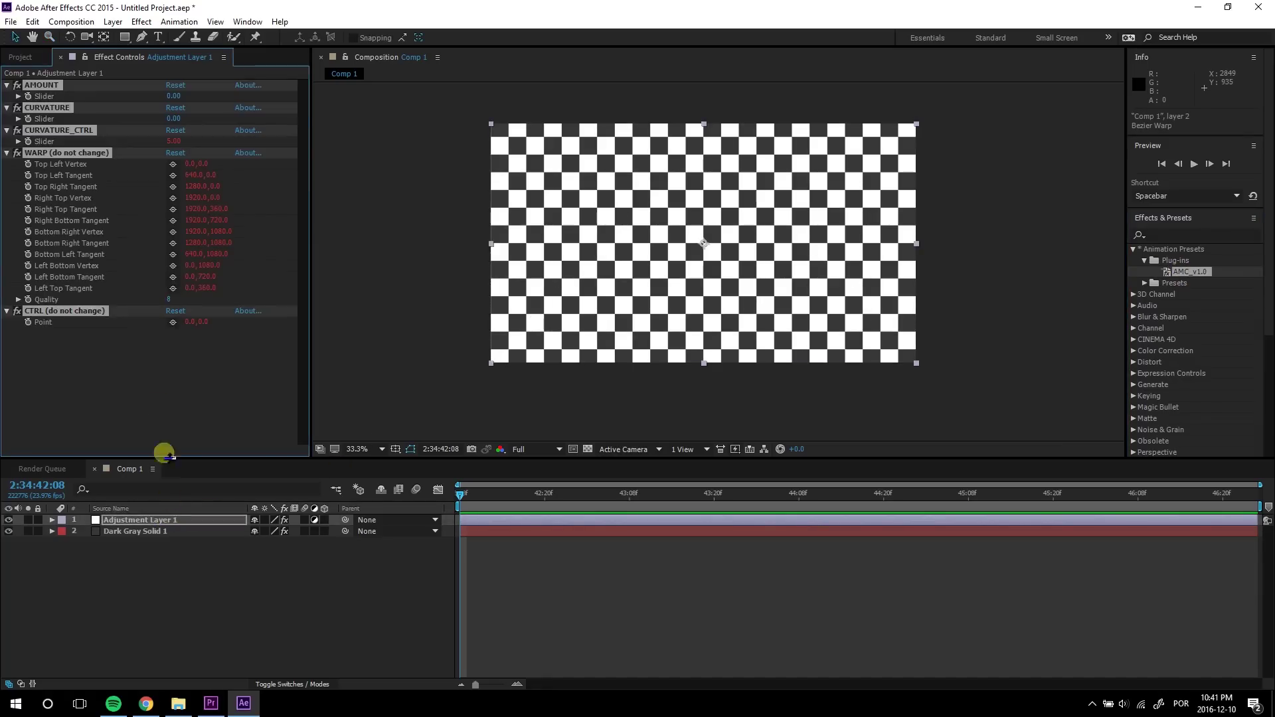
click(74, 152)
Collapse WARP and set AMOUNT to 11, CURVATURE to -65, CURVATURE_CTRL to 2.20
click(7, 154)
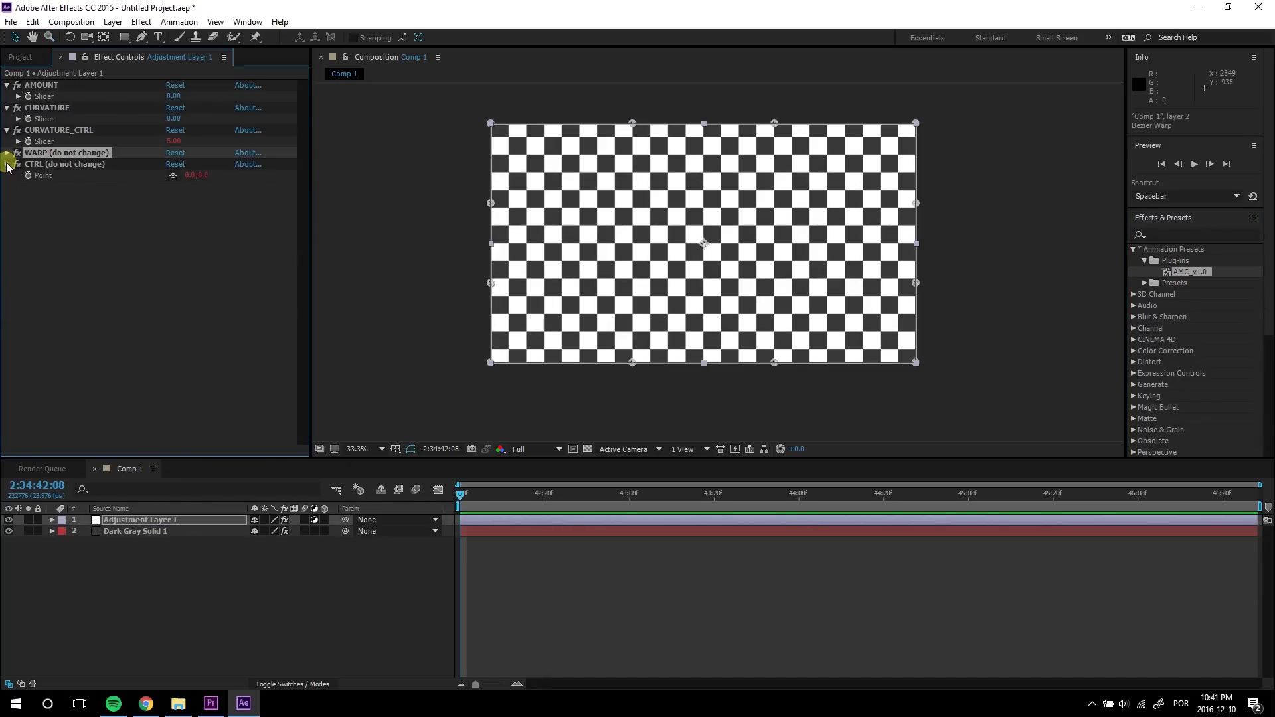
click(41, 86)
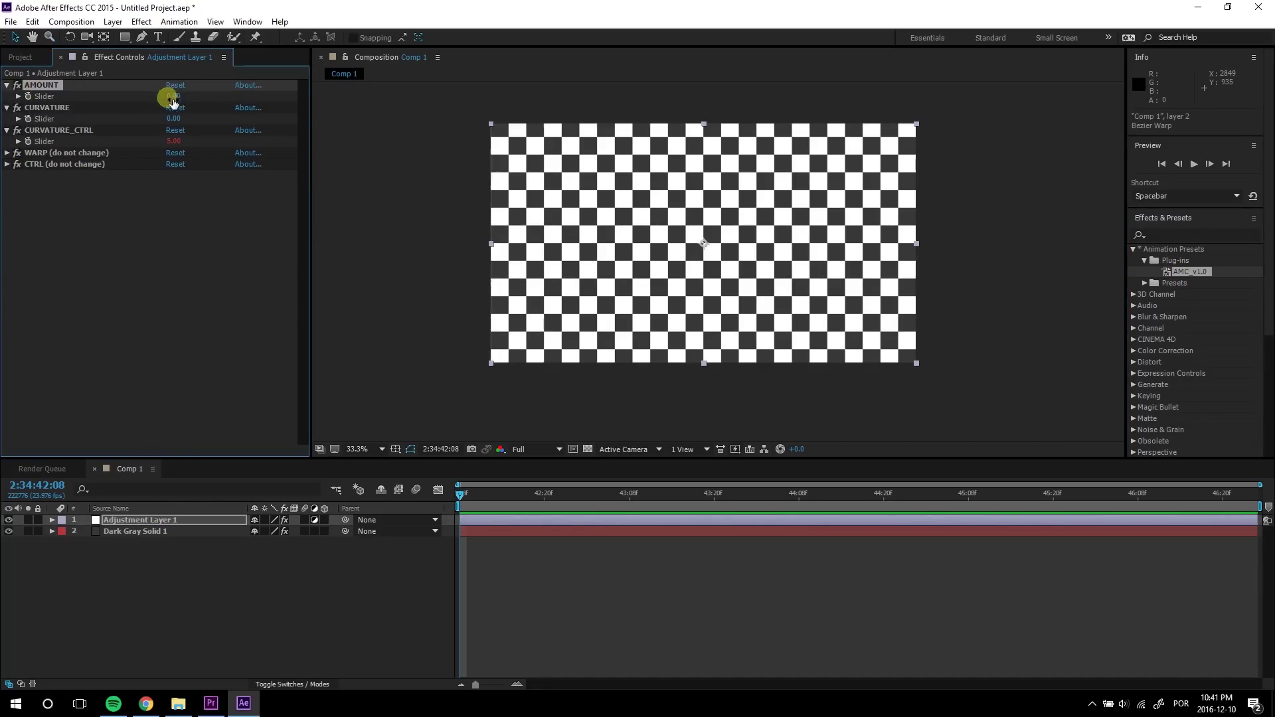
mouse_move(174, 96)
mouse_down()
mouse_move(207, 92)
mouse_move(144, 101)
mouse_move(185, 100)
mouse_up()
click(237, 86)
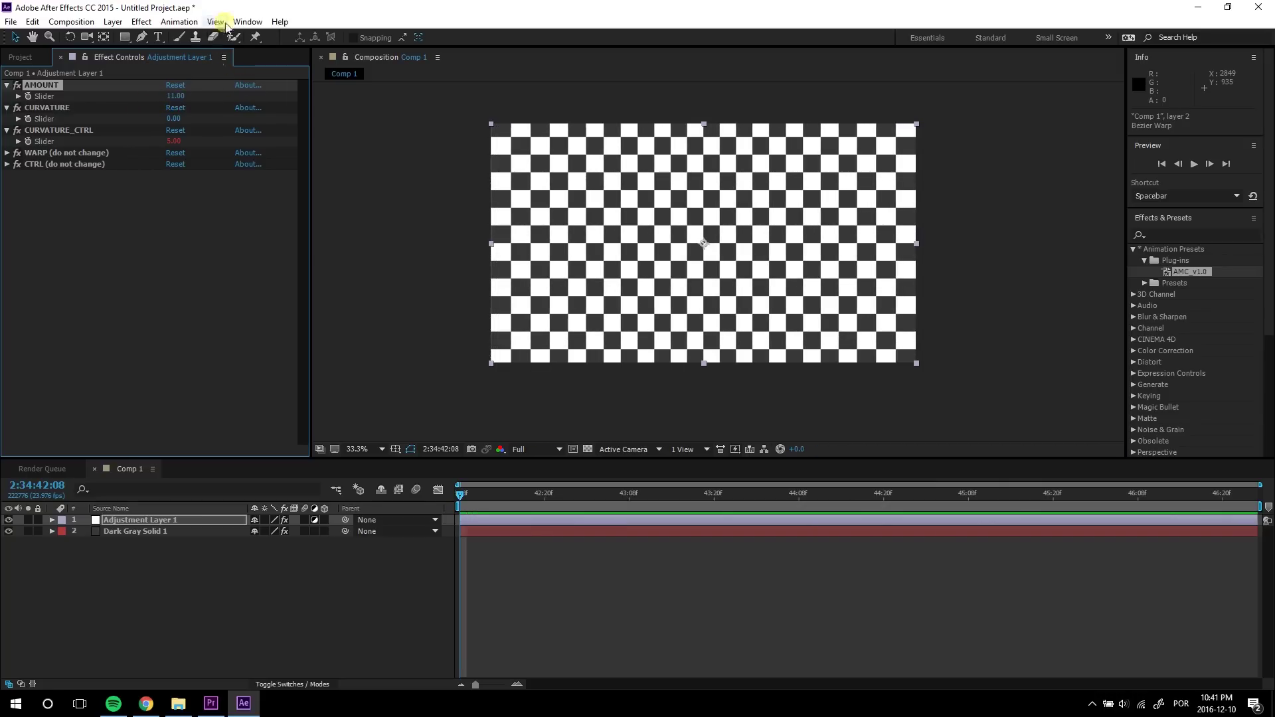
drag(173, 119, 128, 127)
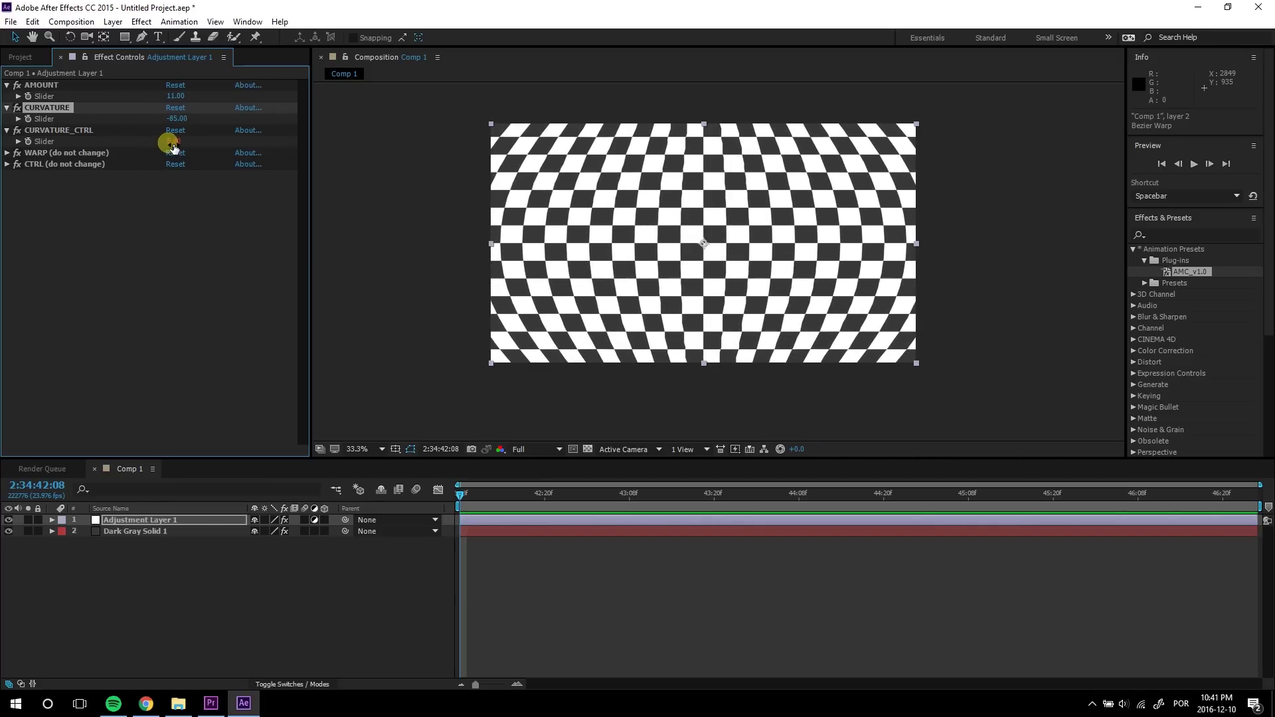
drag(172, 142, 163, 167)
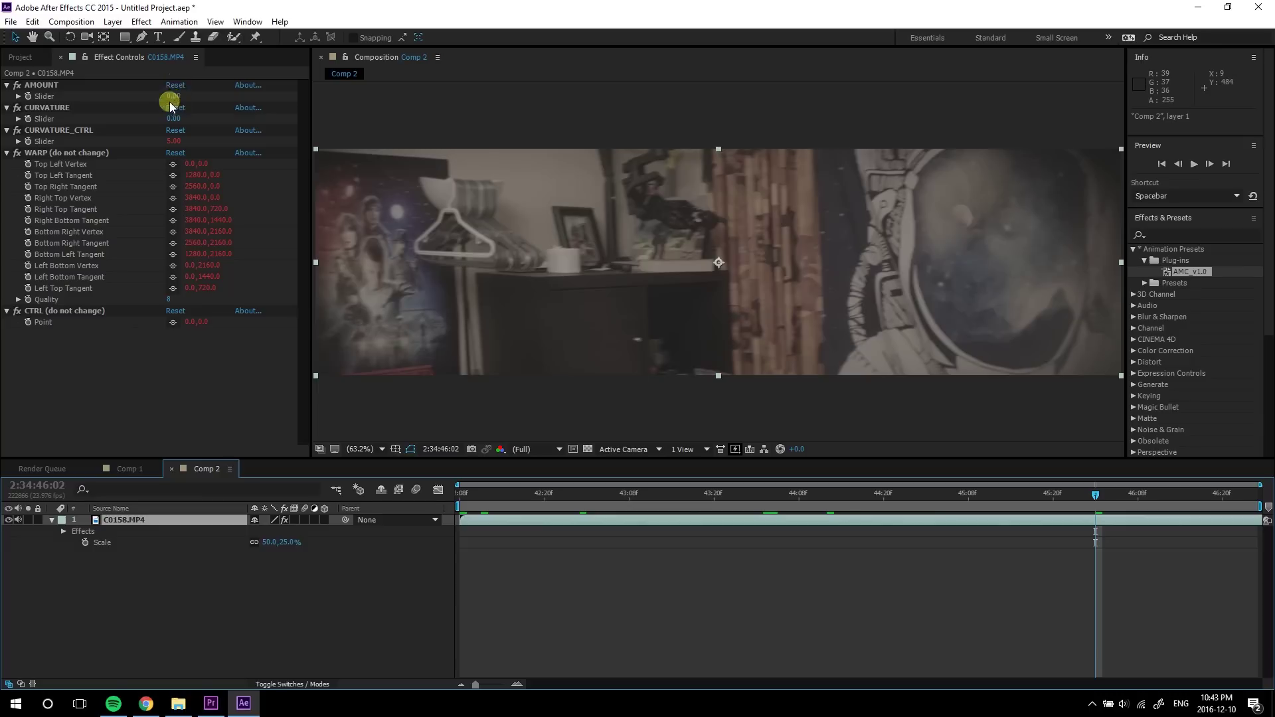
Adjust the footage's AMOUNT, CURVATURE (to 4) and CURVATURE_CTRL sliders
drag(170, 99, 174, 97)
drag(171, 116, 177, 119)
mouse_move(173, 142)
mouse_down()
mouse_move(193, 141)
mouse_move(180, 148)
mouse_up()
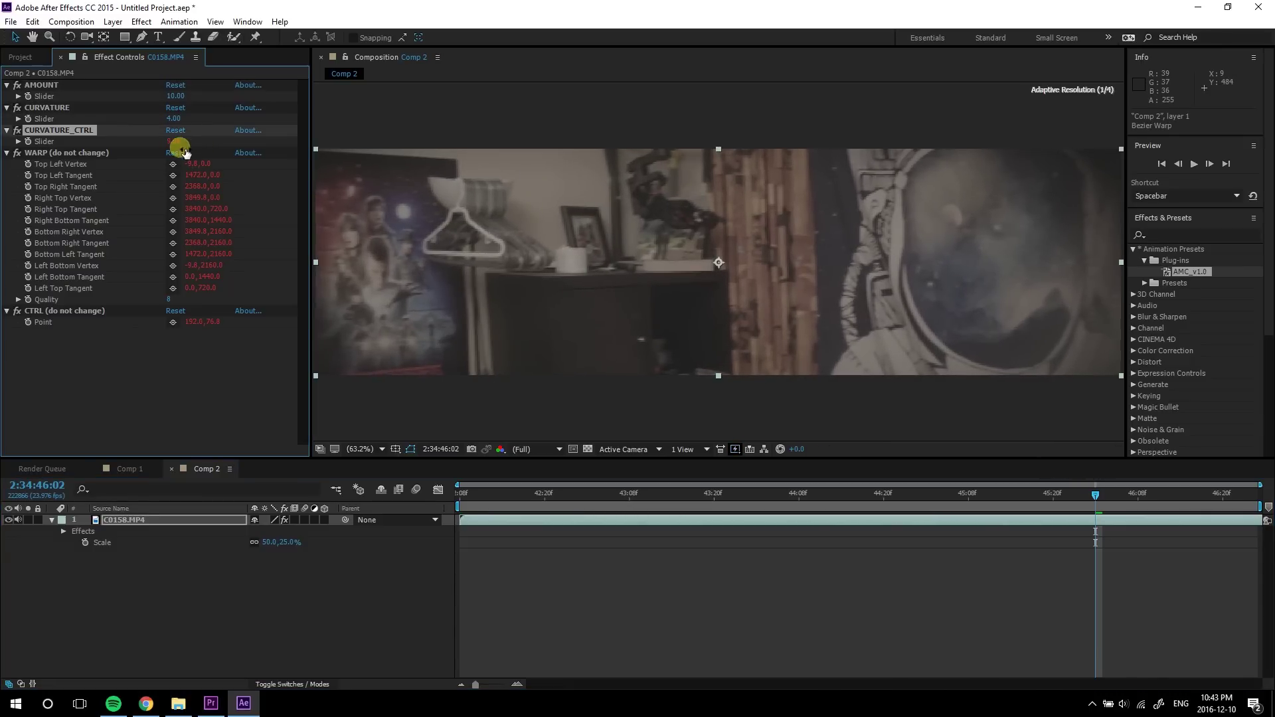
Move all AMC effects onto a new adjustment layer and raise AMOUNT to 15
key(ctrl+a)
key(ctrl+x)
key(ctrl+alt+y)
key(ctrl+v)
mouse_move(1096, 495)
mouse_down()
mouse_move(662, 495)
mouse_move(1115, 494)
mouse_up()
Preview the warped footage around frame 46:18 and queue Comp 2 for render
drag(172, 96, 177, 99)
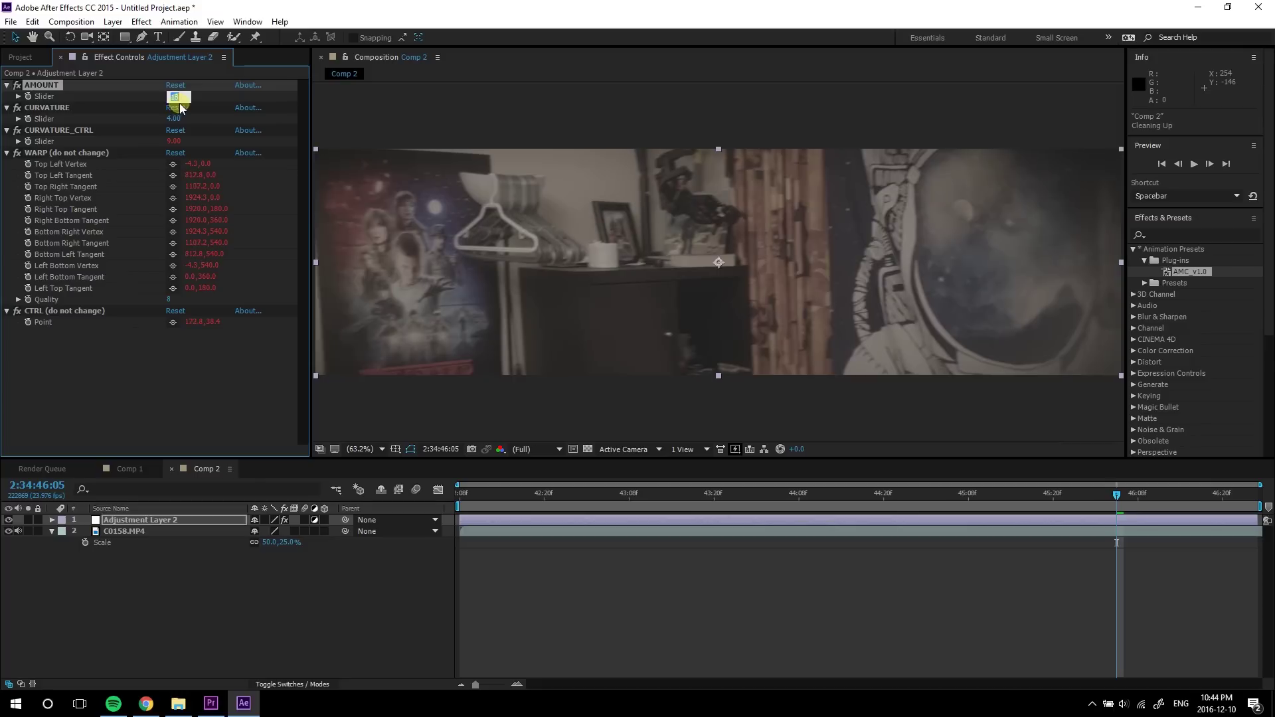
drag(1115, 493, 601, 478)
click(336, 560)
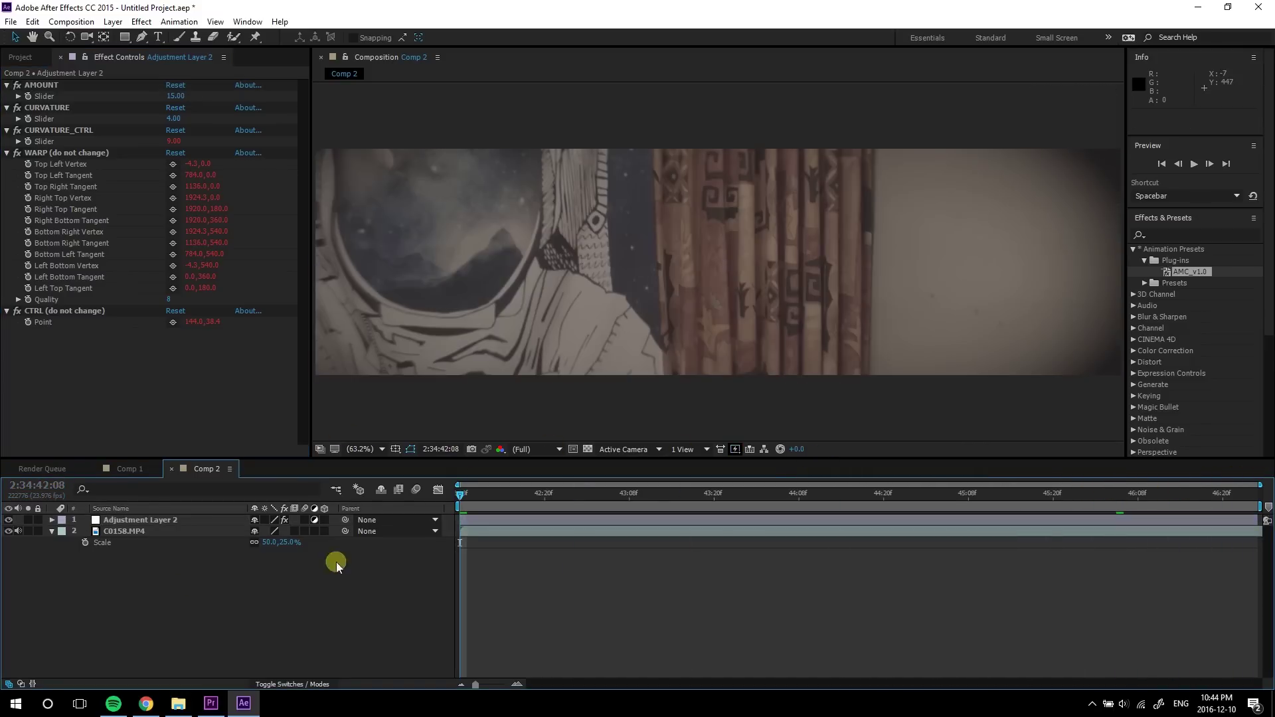
drag(711, 495, 685, 495)
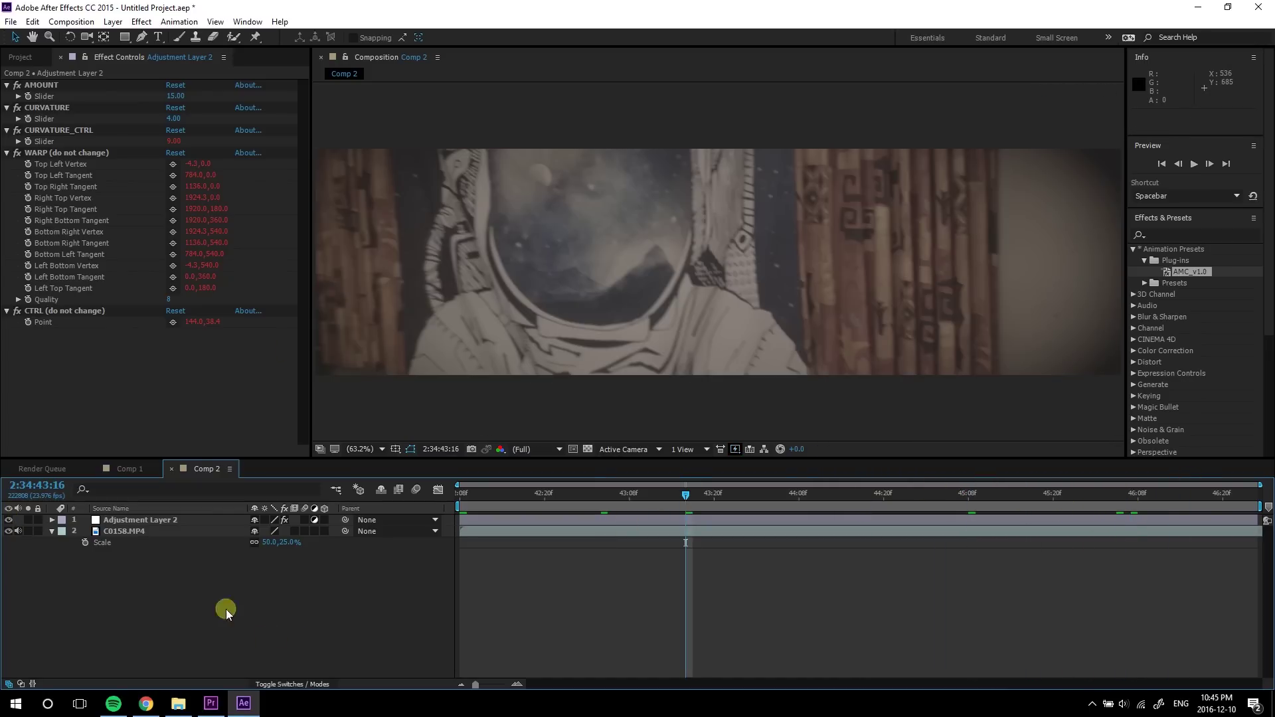
key(ctrl+m)
Set the output module to QuickTime and render Comp 2.mov
click(128, 558)
key(Return)
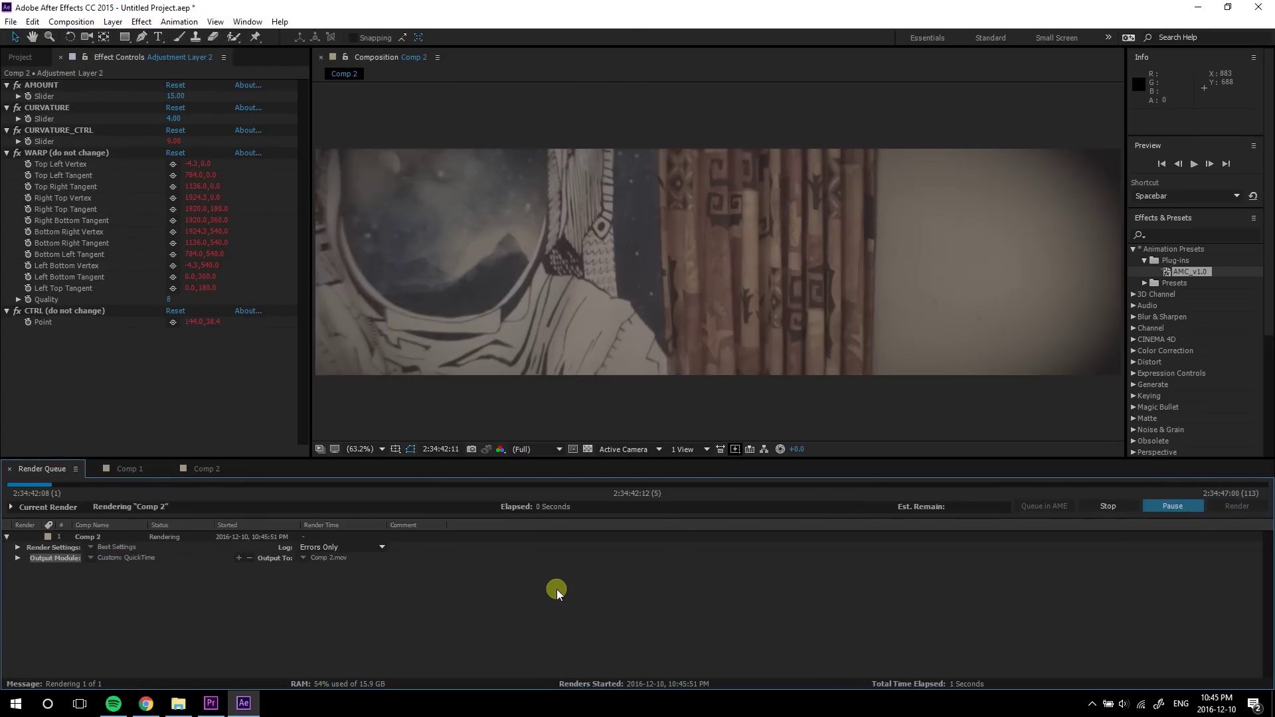